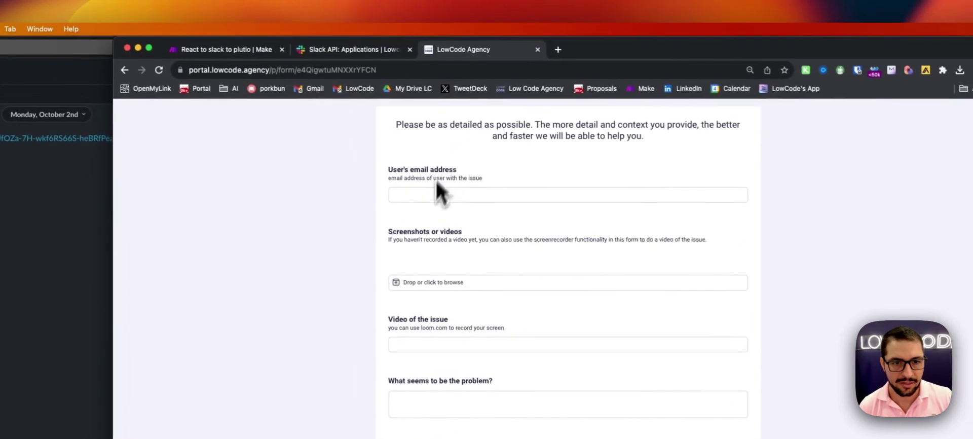
Fill in the user's email address using the browser's autofill suggestion.
click(457, 184)
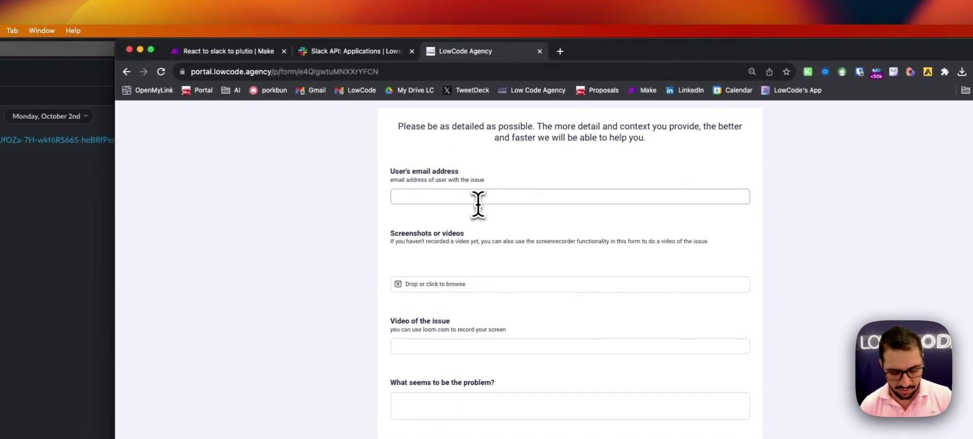
text(em)
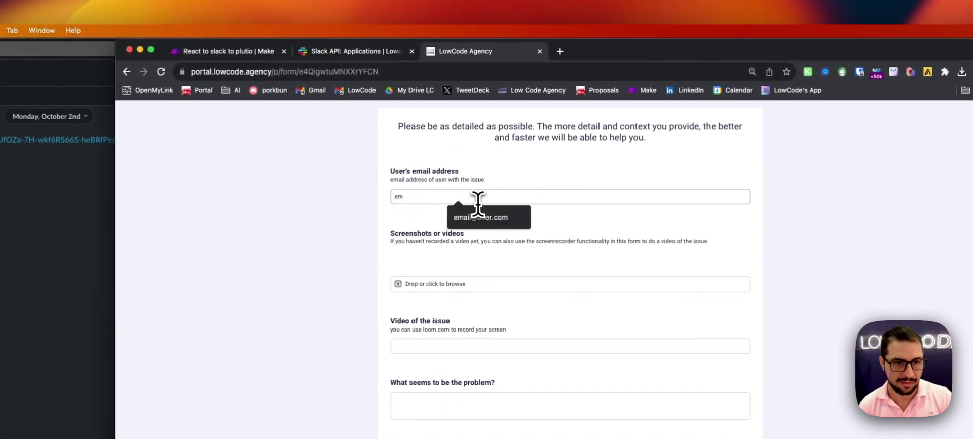
text(ail)
click(482, 215)
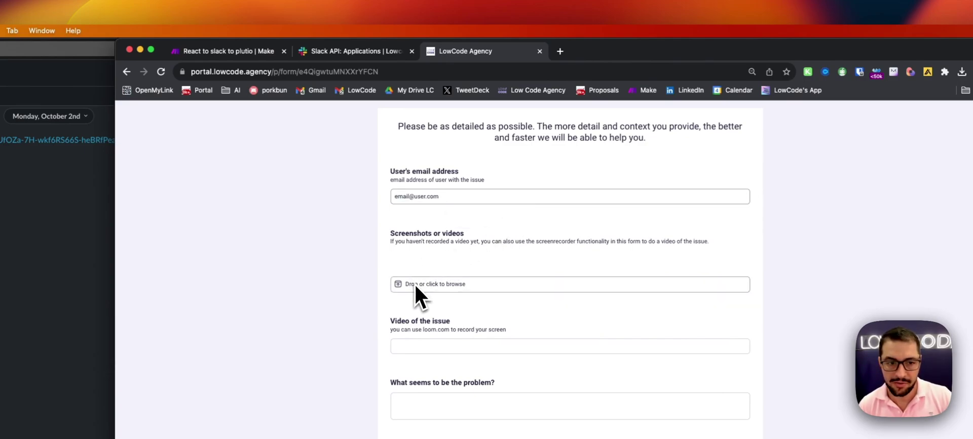
Attach the screenshot 577shots_so.png from Downloads to the screenshots field.
click(453, 284)
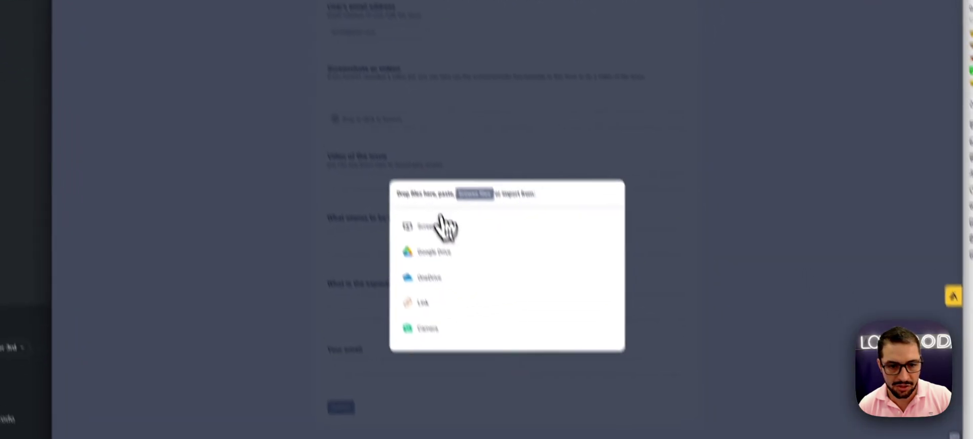
click(538, 359)
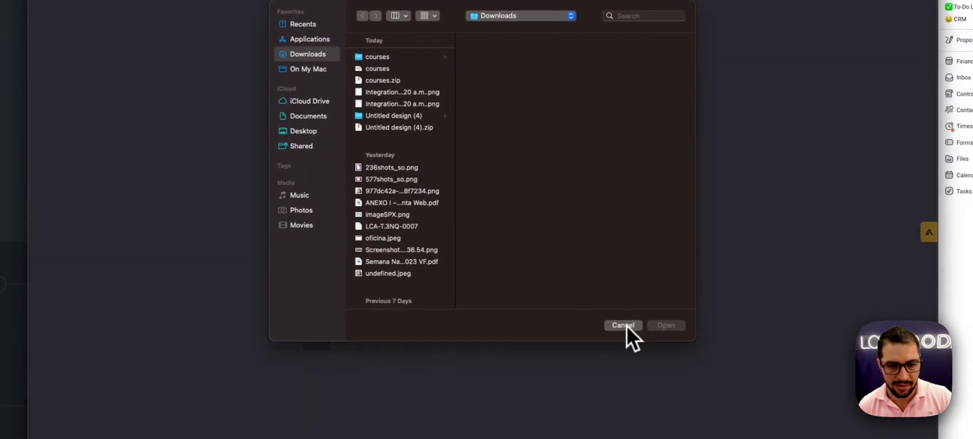
click(388, 180)
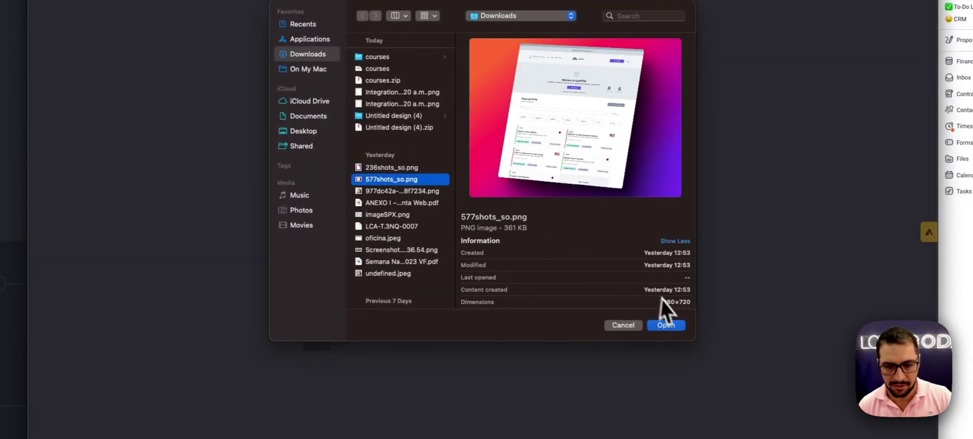
click(668, 323)
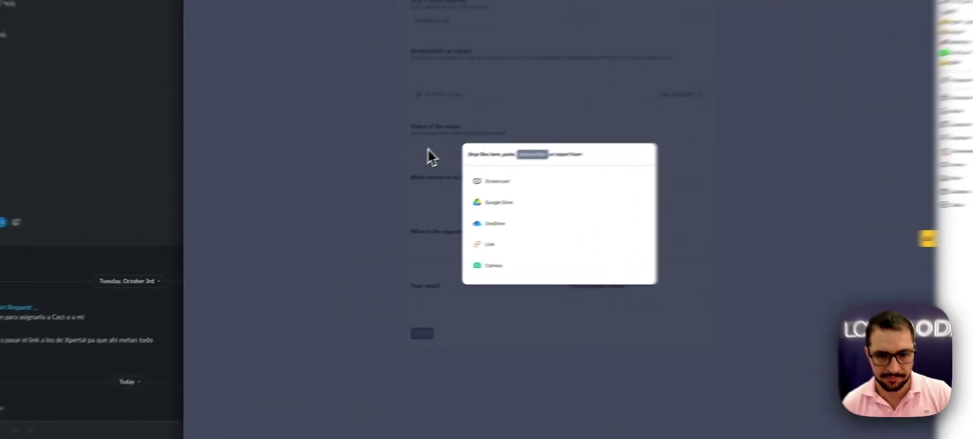
Enter a loom.com video link and Lorem ipsum text for the problem and expected outcome.
click(361, 189)
click(466, 126)
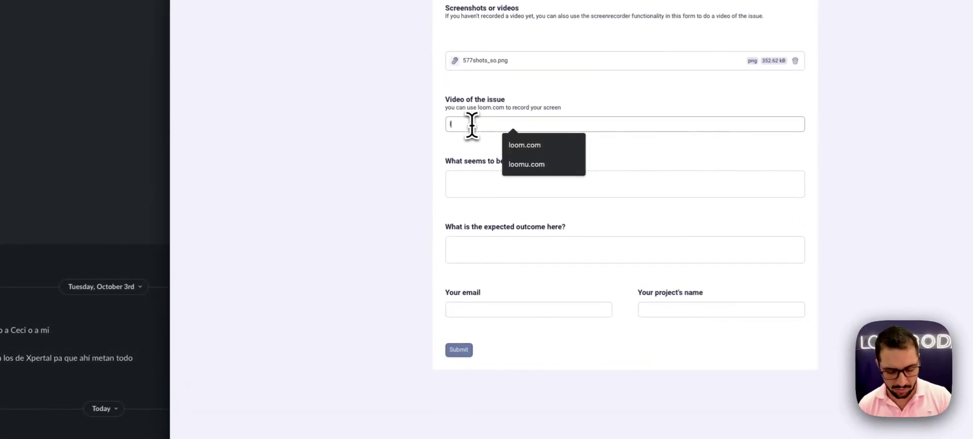
text(loom.com)
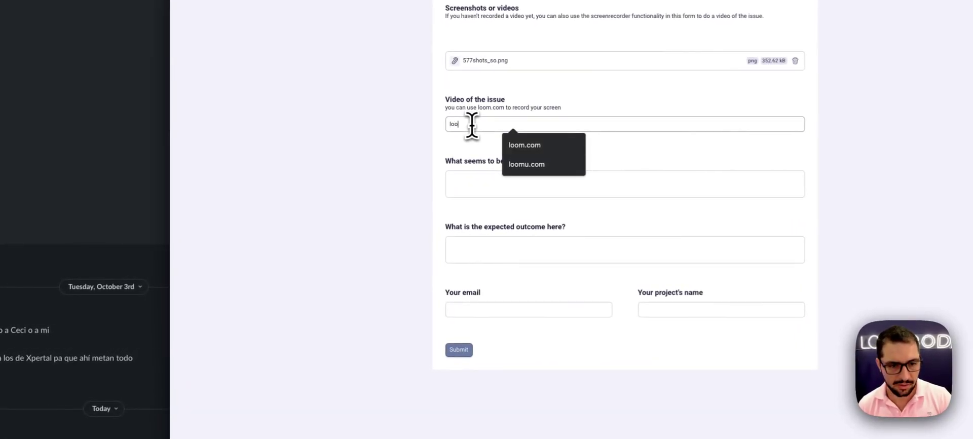
key(Tab)
text(lo)
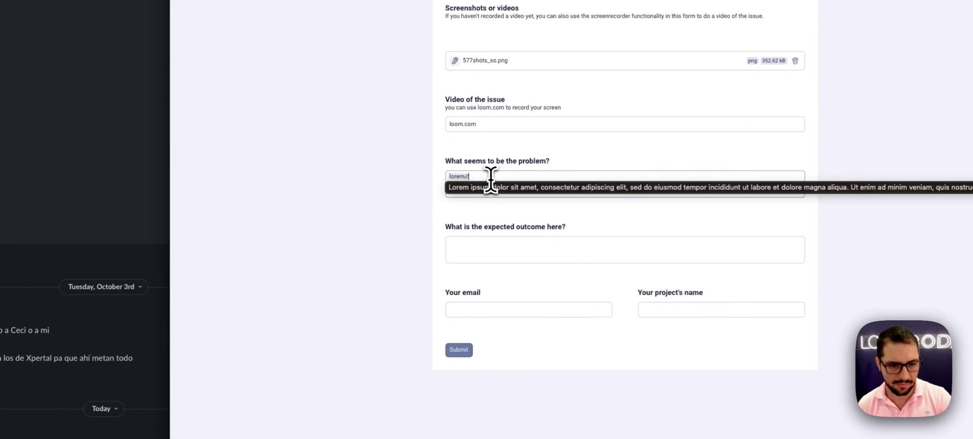
click(489, 186)
key(Tab)
text(lore m)
click(506, 249)
Enter the submitter's email and 'Project name' as the project, then submit.
click(500, 310)
text(t)
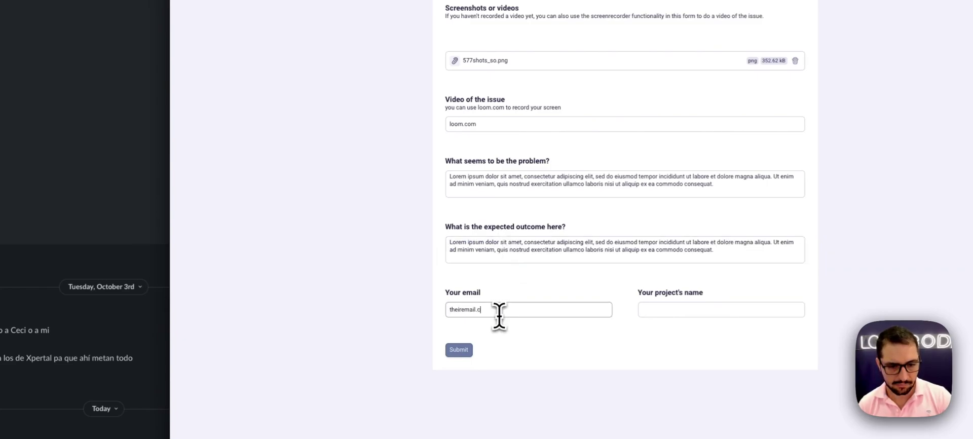
text(heiremail.c)
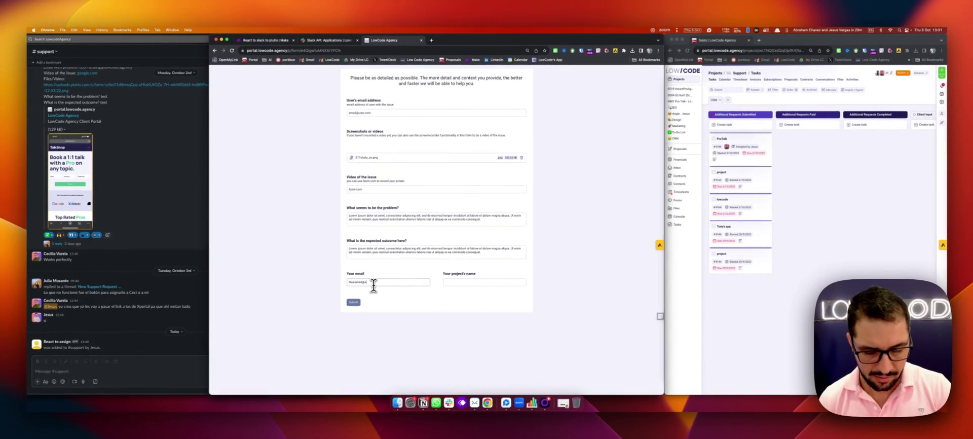
key(Tab)
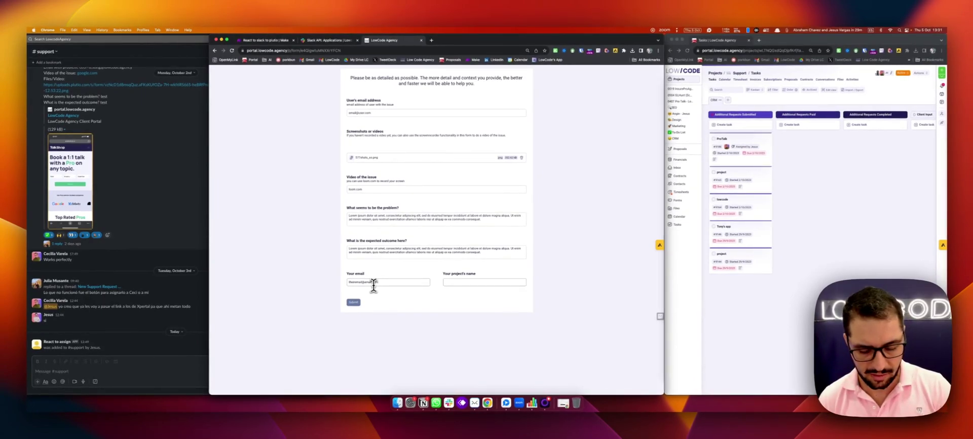
text(Project name)
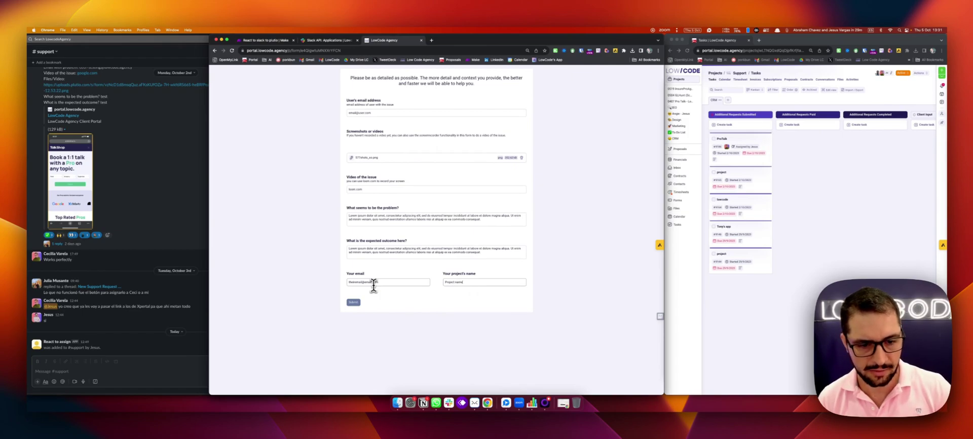
click(360, 304)
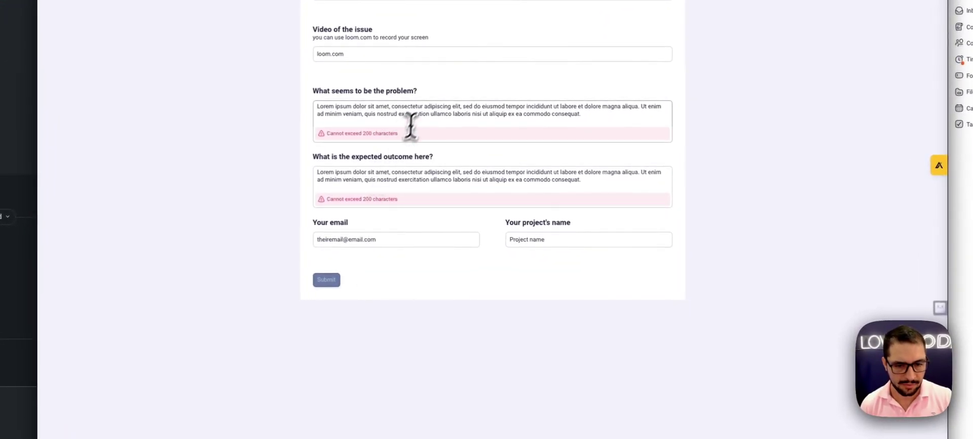
Trim both descriptions below 200 characters and resubmit the support request.
drag(421, 113, 554, 114)
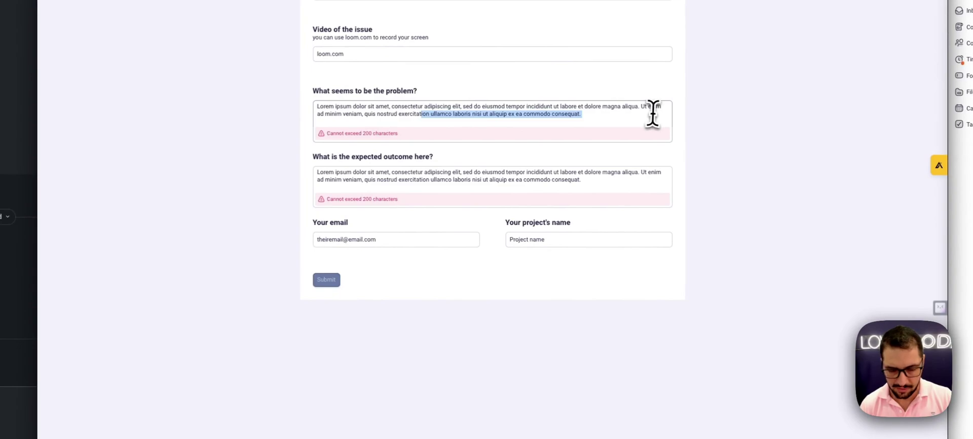
key(BackSpace)
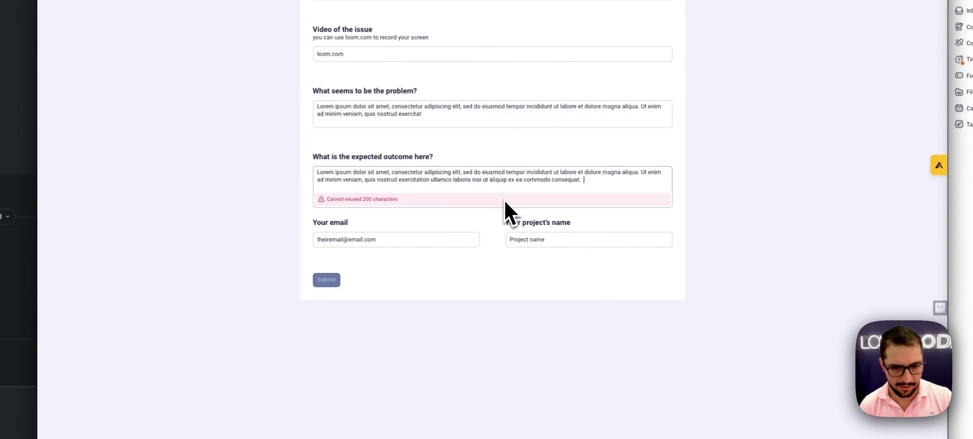
drag(541, 180, 454, 174)
key(BackSpace)
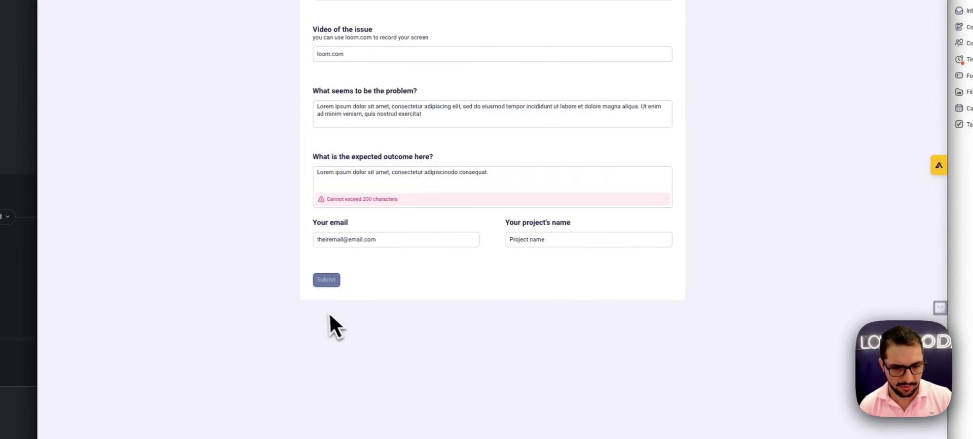
click(325, 281)
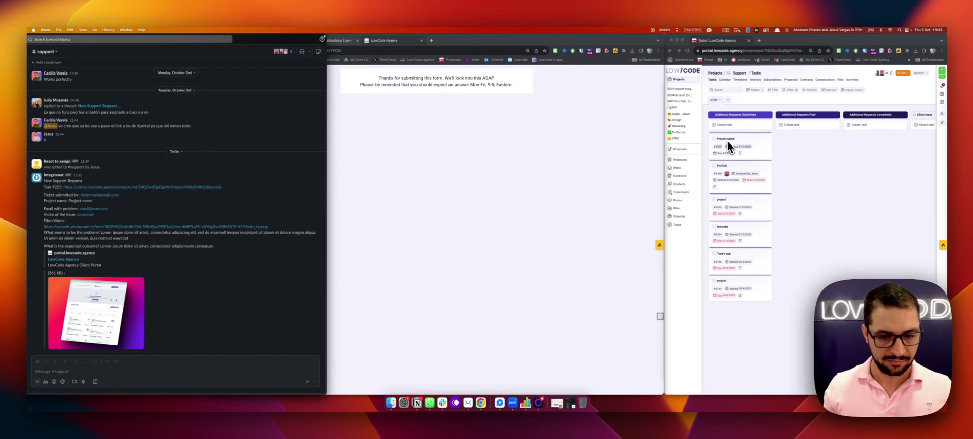
Switch from the Slack API app page to the 'React to slack to plutio' Make scenario.
click(634, 123)
click(319, 54)
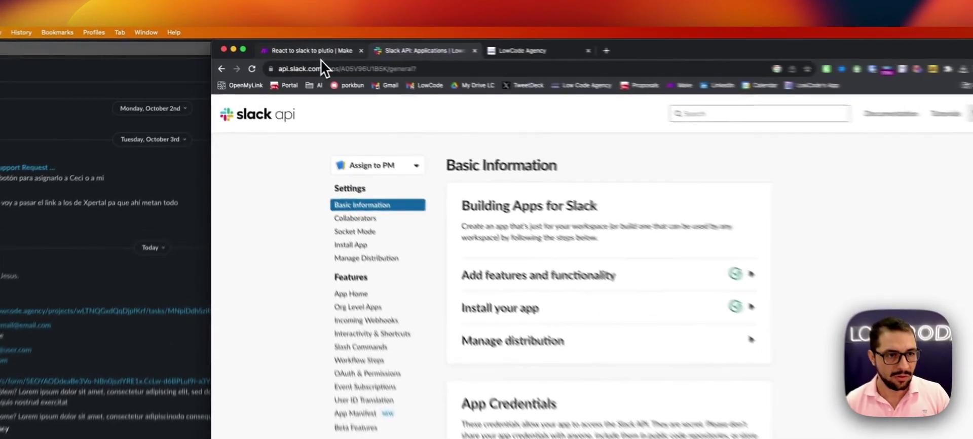
click(267, 40)
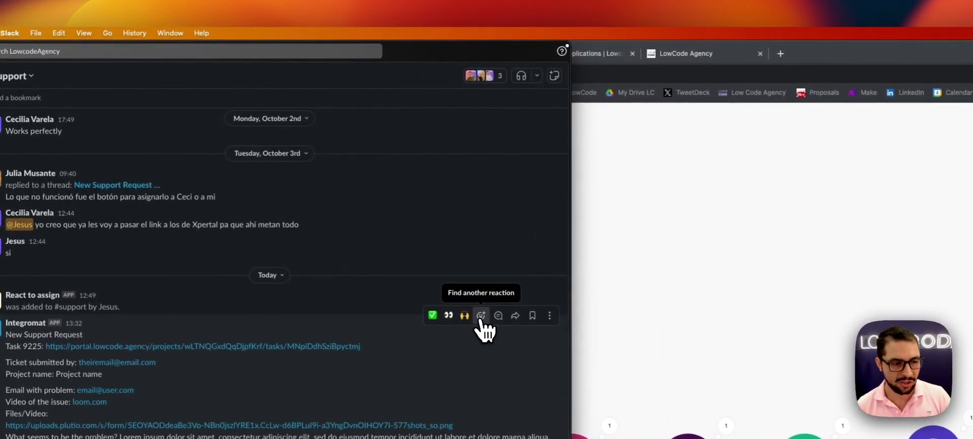
Open the full emoji picker on the Integromat support message and show the Custom category.
click(481, 316)
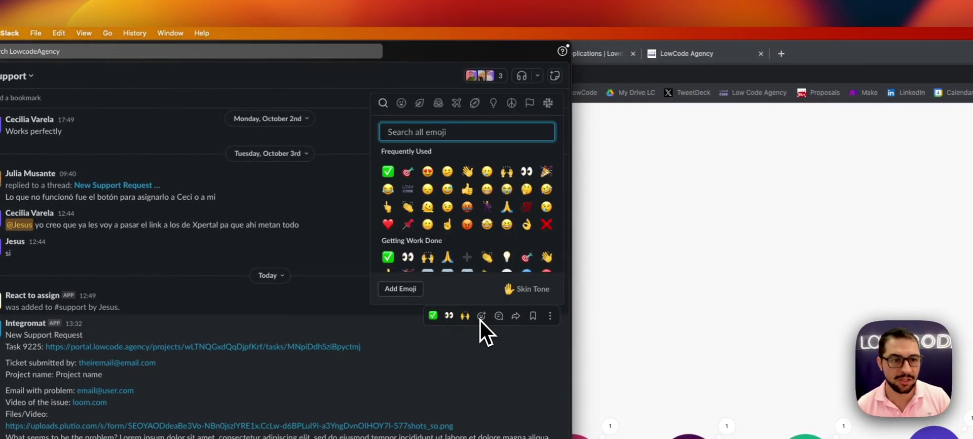
click(549, 103)
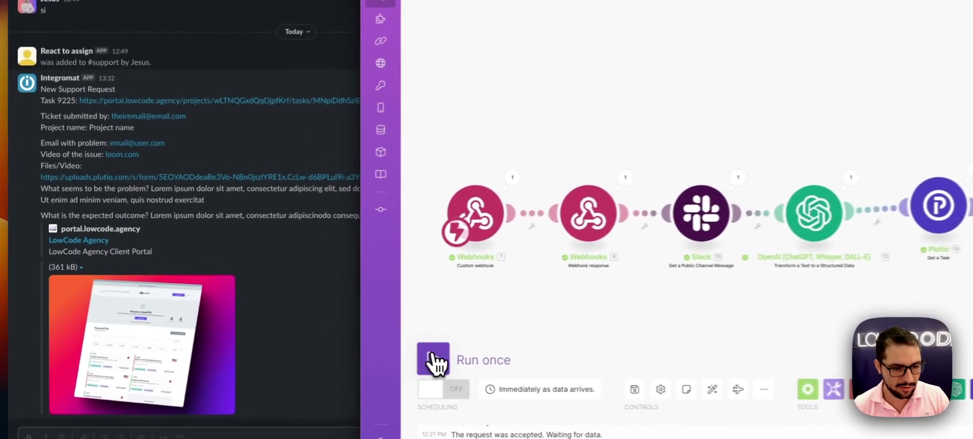
Run the scenario once and react to the Task 9225 message with the custom emoji.
click(247, 320)
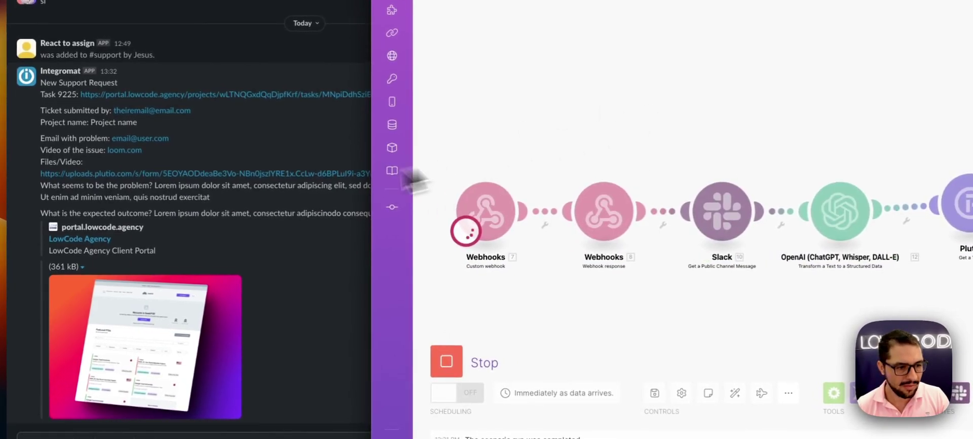
click(287, 138)
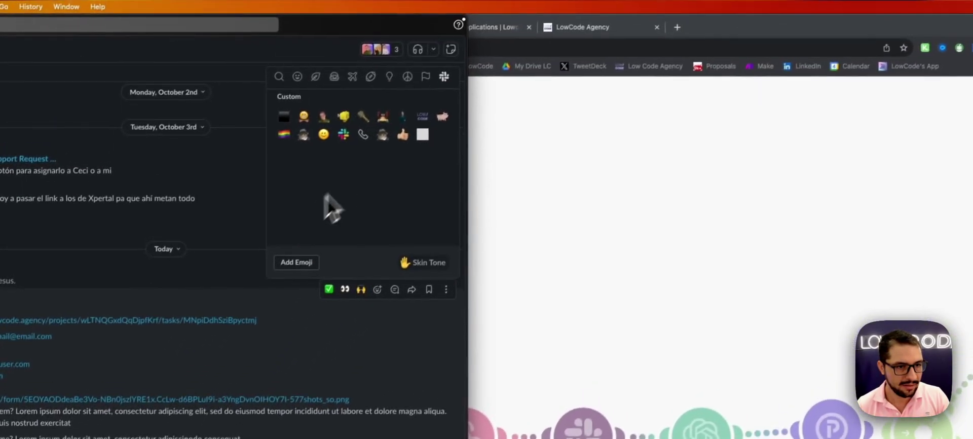
click(400, 125)
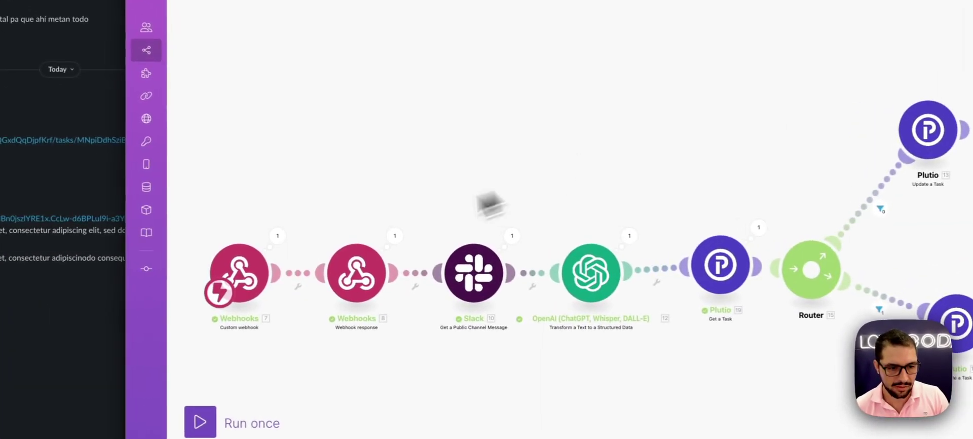
Inspect the webhook's reaction_added event and the Slack module's fetched message text.
click(277, 237)
click(335, 252)
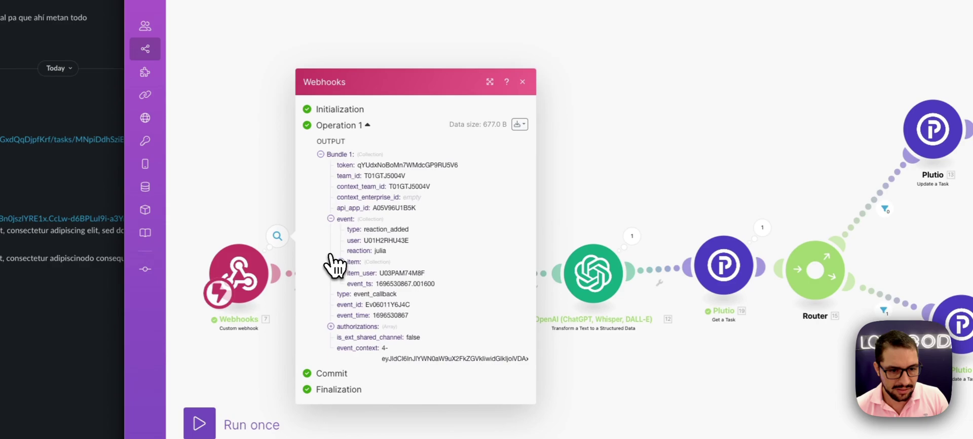
drag(389, 250, 346, 252)
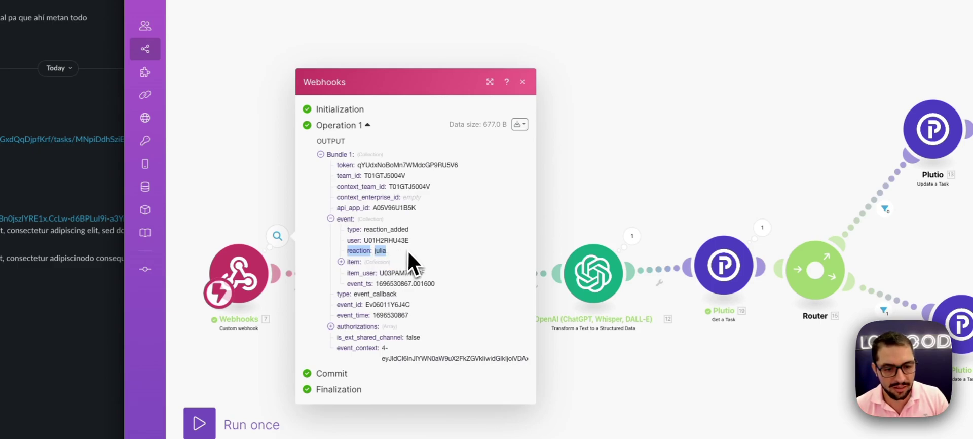
click(567, 190)
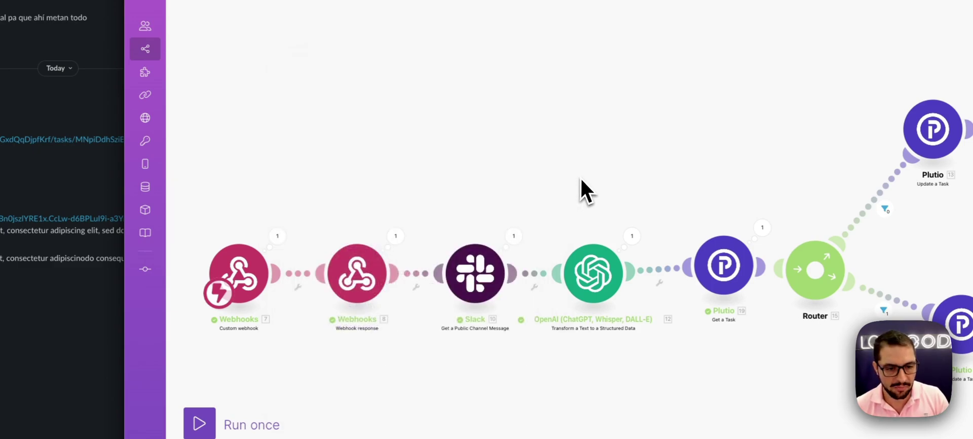
click(521, 242)
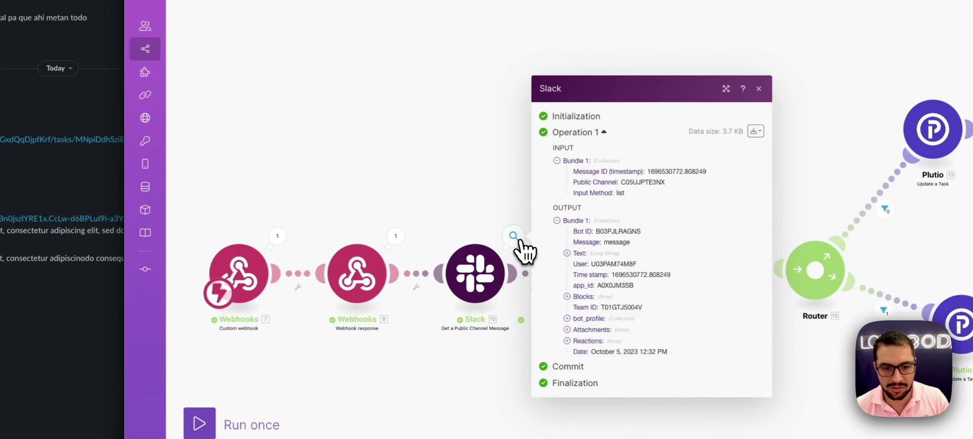
click(576, 253)
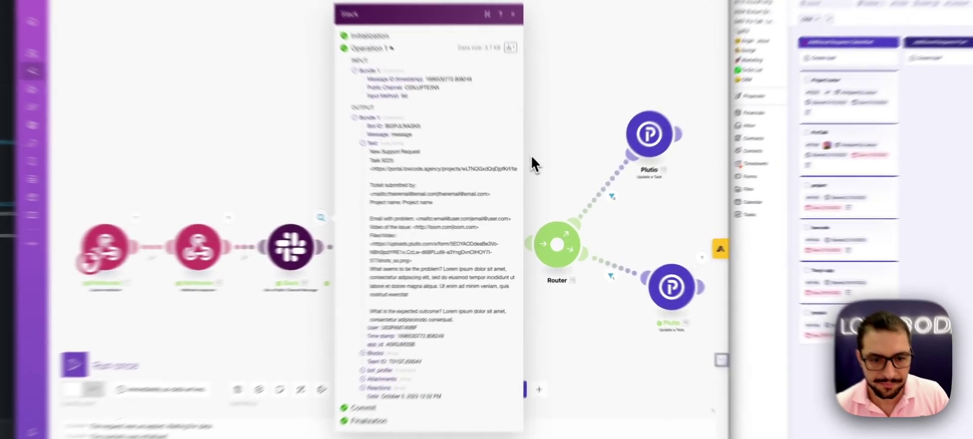
Check the OpenAI-extracted task ID and Plutio's fetched Task 9225, closing each inspector.
click(543, 185)
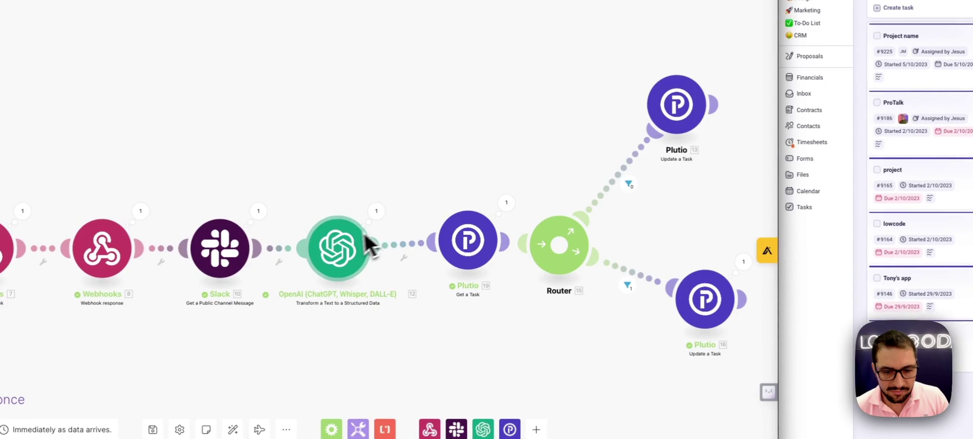
mouse_move(382, 219)
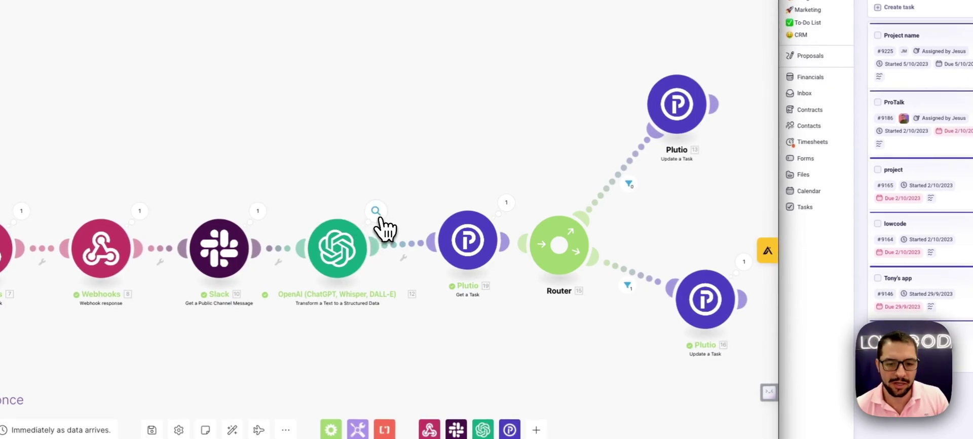
click(377, 216)
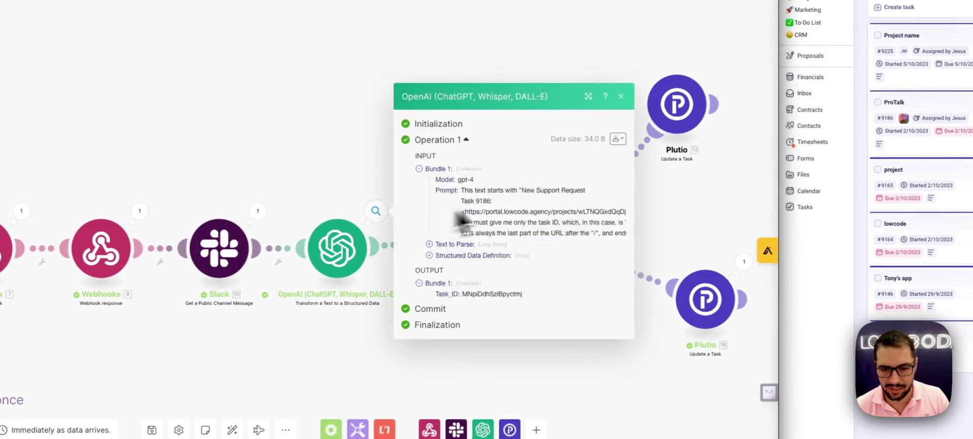
click(307, 124)
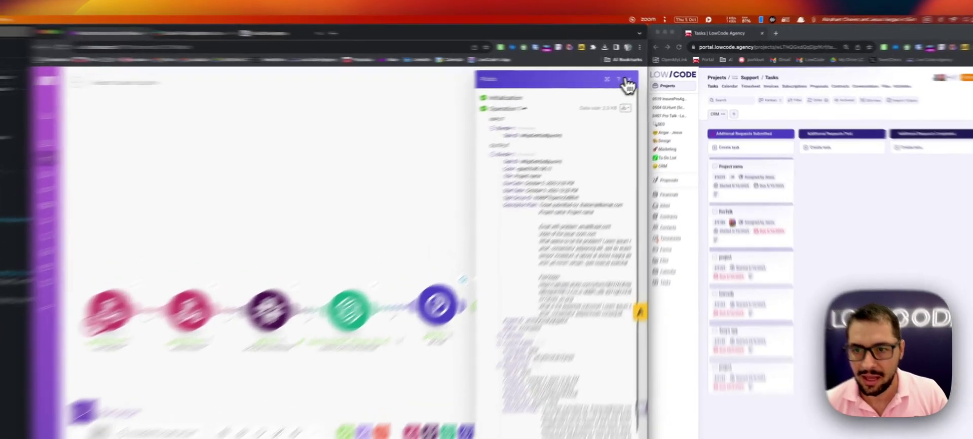
click(651, 74)
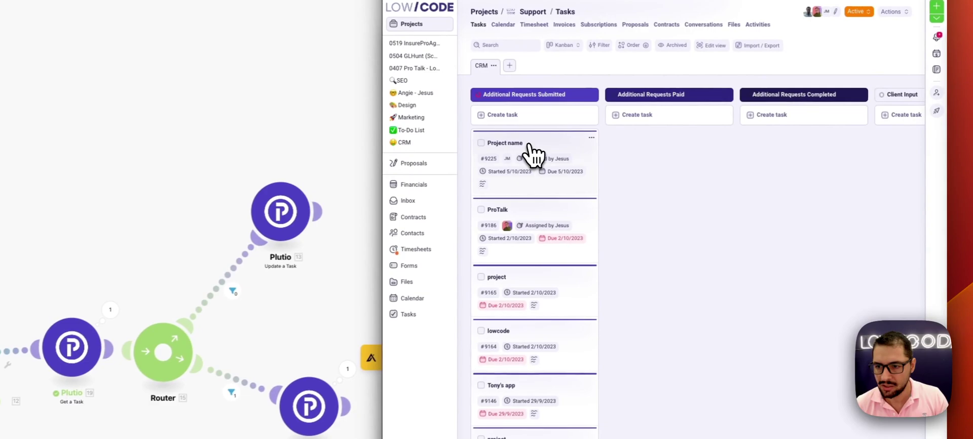
Open the 'Project name' task #9225 card on the Plutio Tasks board.
click(528, 145)
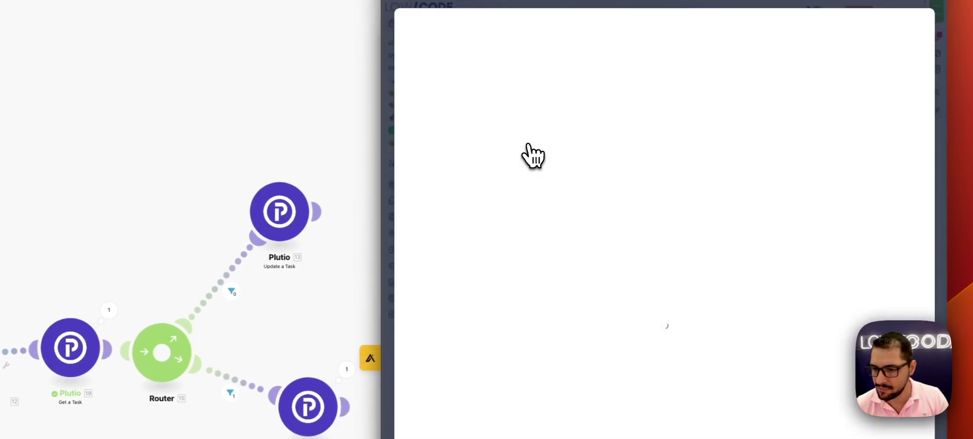